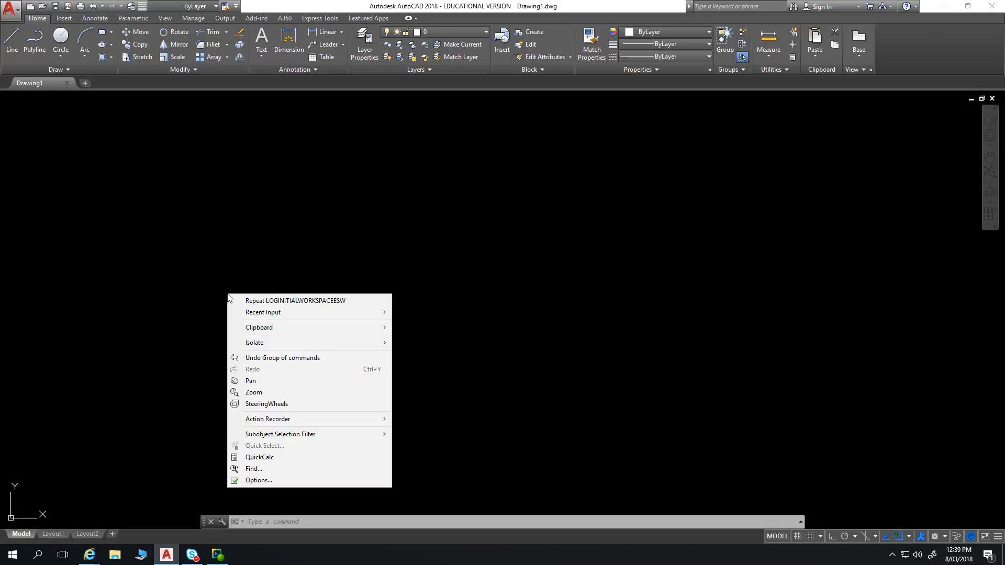
Review the Dark and Light color schemes in the display options, leaving the scheme on Dark
click(256, 480)
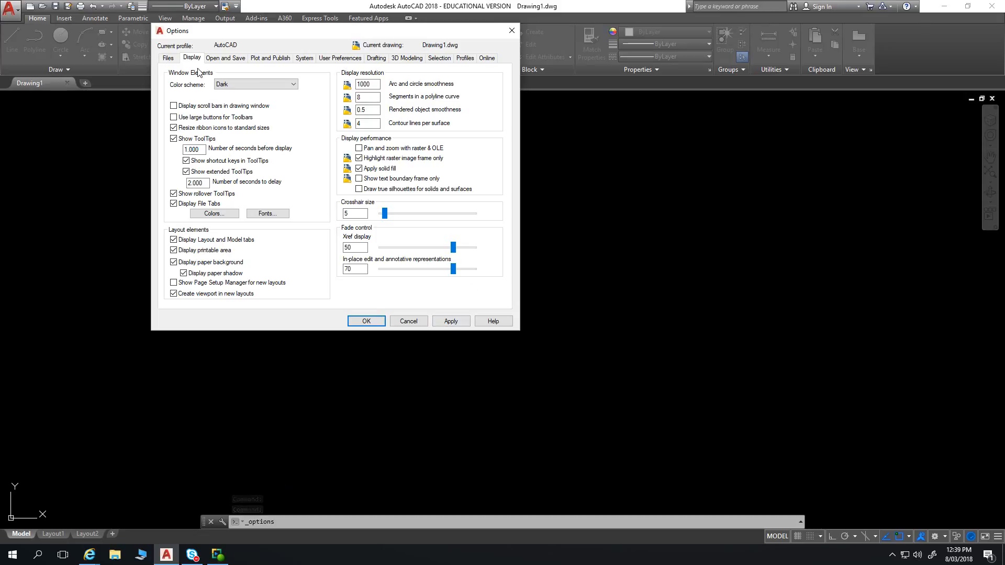
click(295, 85)
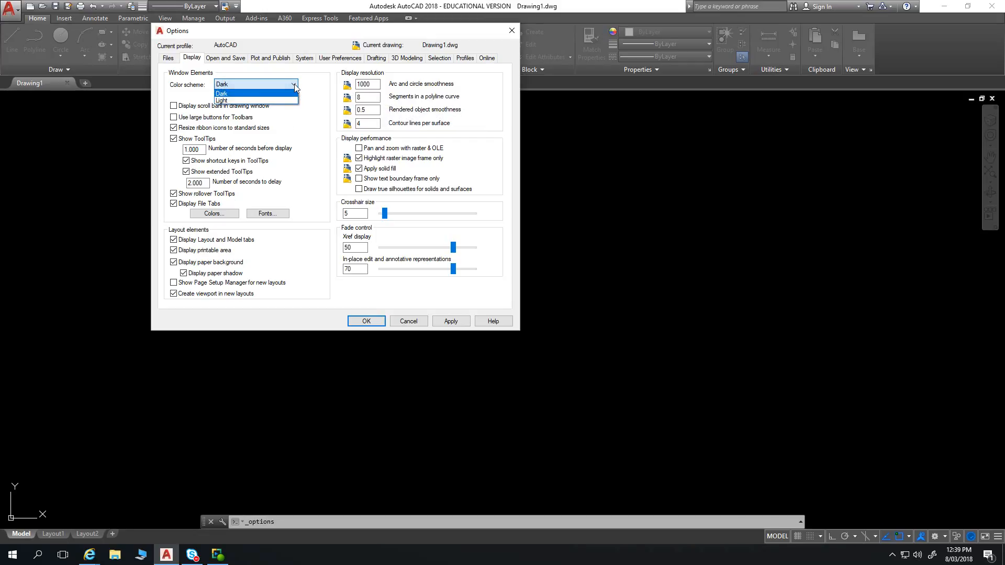
click(223, 95)
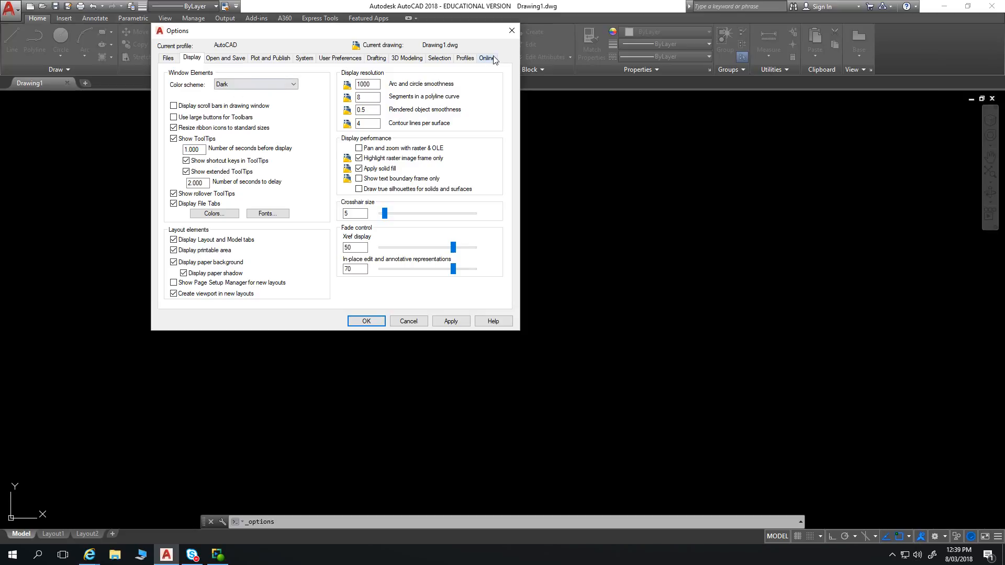
click(512, 31)
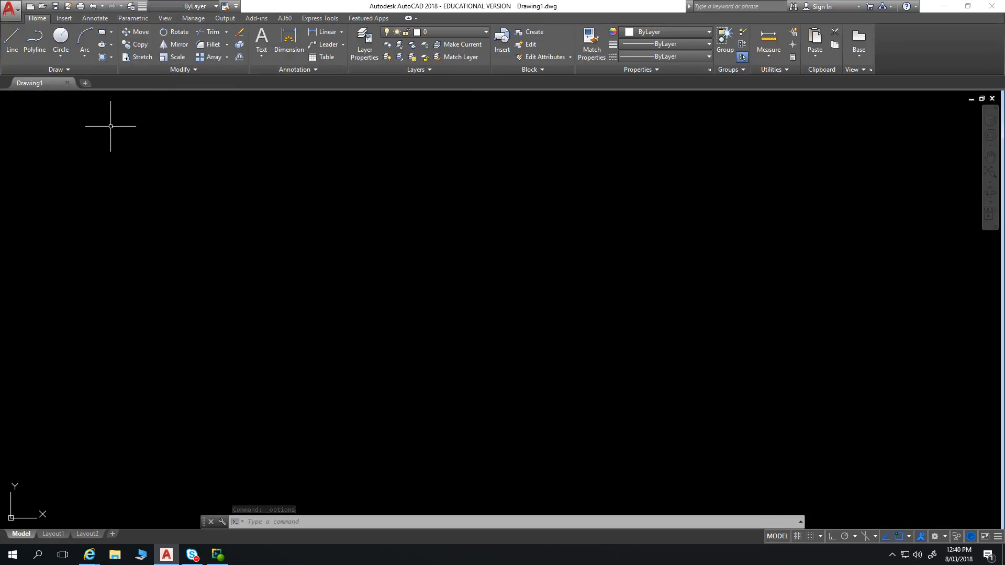
Float the Draw panel over the drawing area, redock it at the ribbon's far end, and return it to its original place
mouse_move(69, 68)
mouse_down()
mouse_move(87, 68)
mouse_move(27, 187)
mouse_move(26, 236)
mouse_up()
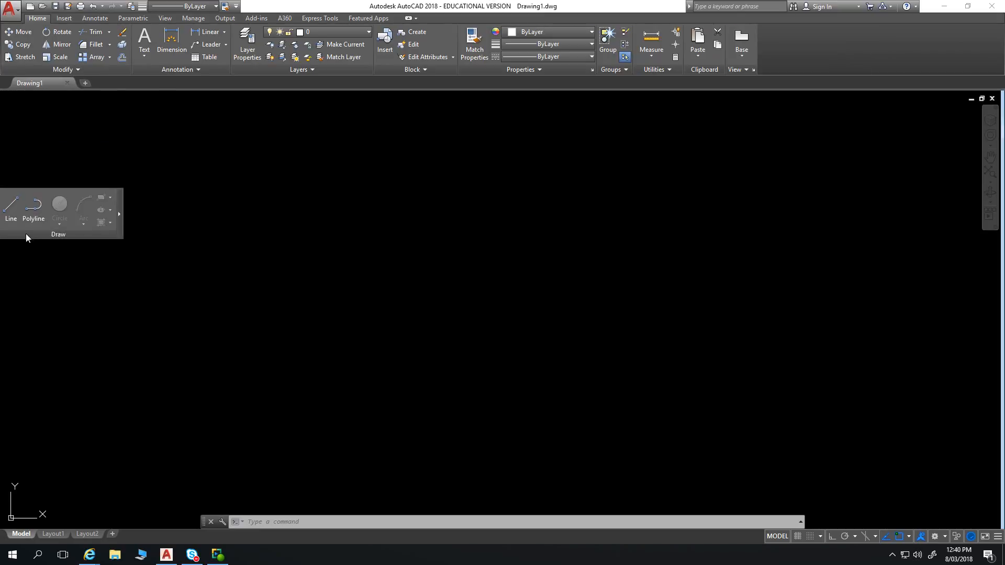
click(119, 211)
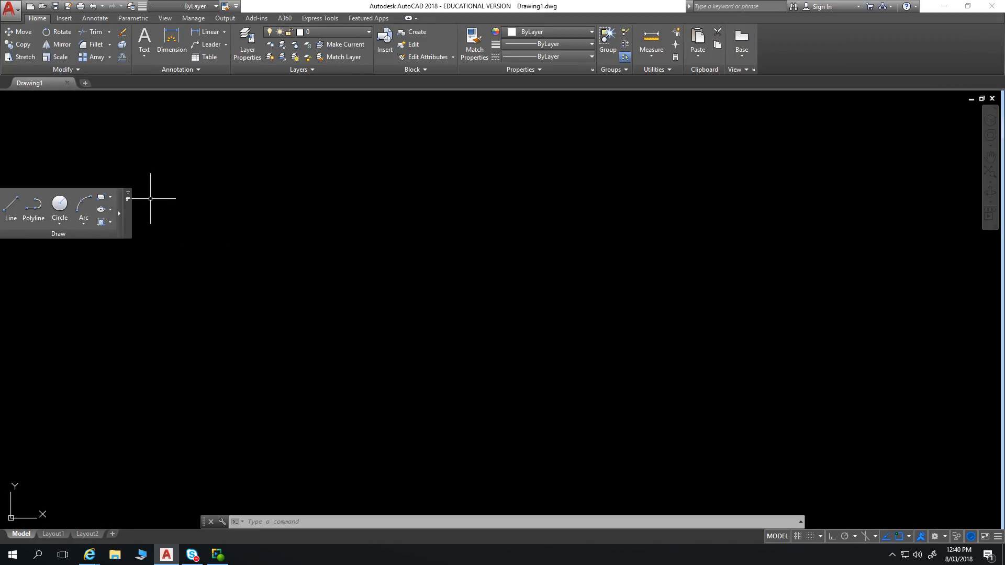
mouse_move(67, 235)
mouse_down()
mouse_move(56, 173)
mouse_move(504, 71)
mouse_move(859, 71)
mouse_move(836, 69)
mouse_up()
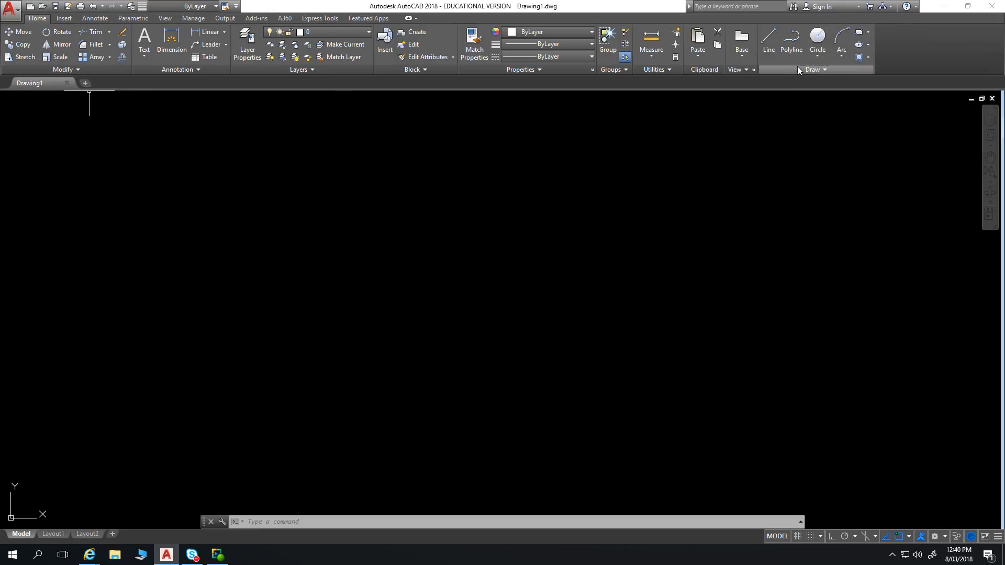
drag(800, 68, 21, 47)
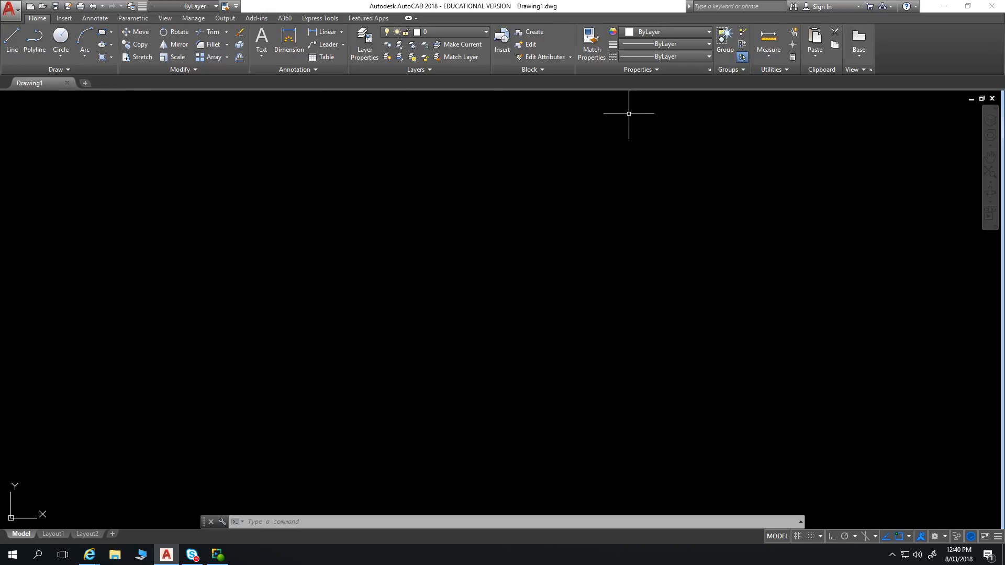
Open the Properties palette and dock it beside the drawing area
click(710, 70)
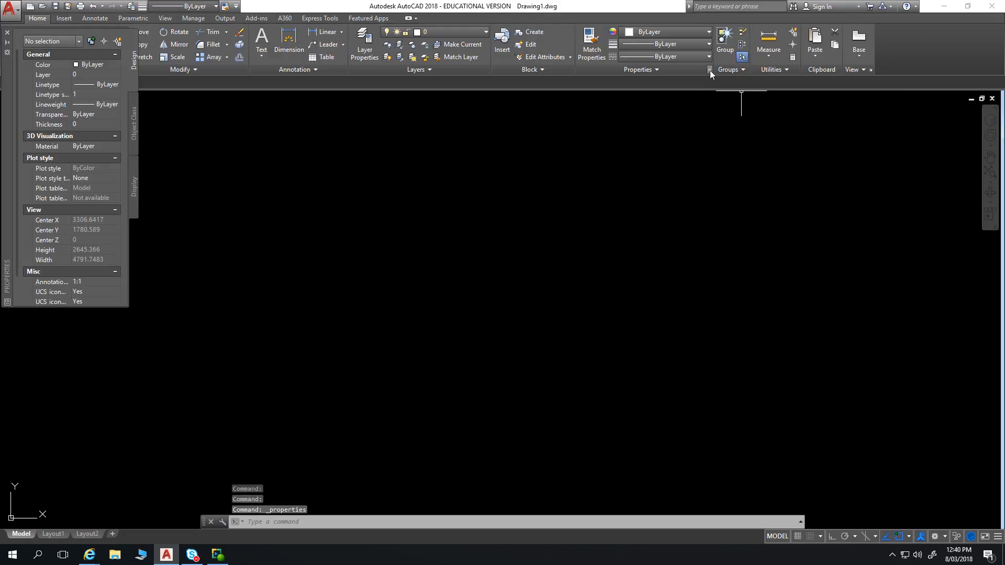
double_click(7, 79)
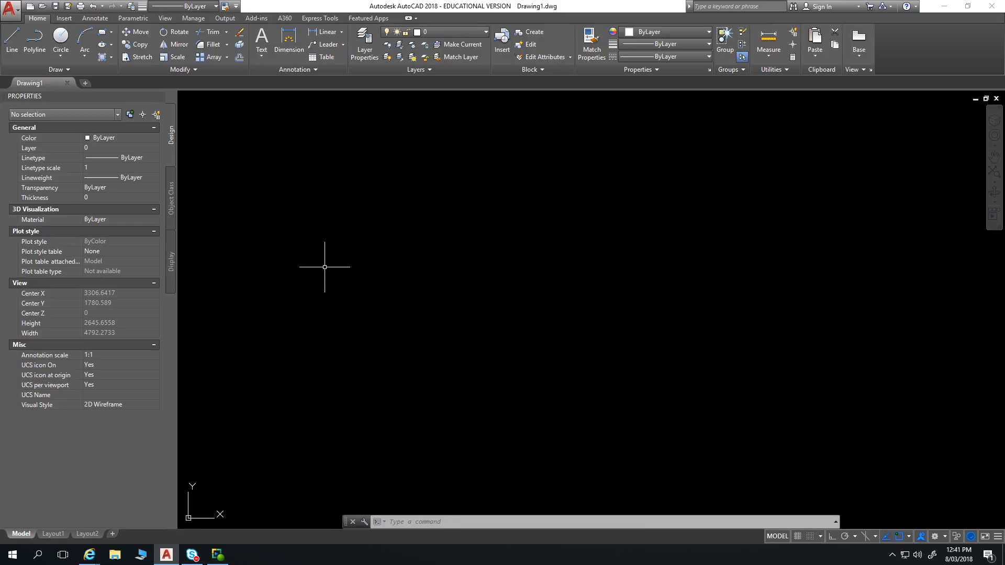
Draw a single, nearly horizontal line 2500 units long in the drawing area
text(l)
key(Return)
click(349, 275)
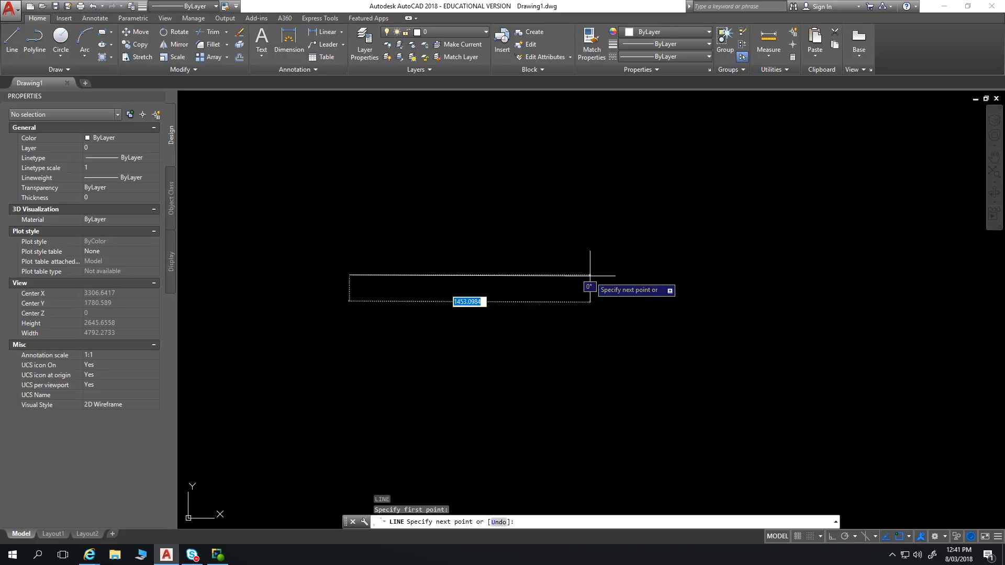
text(2500)
key(Return)
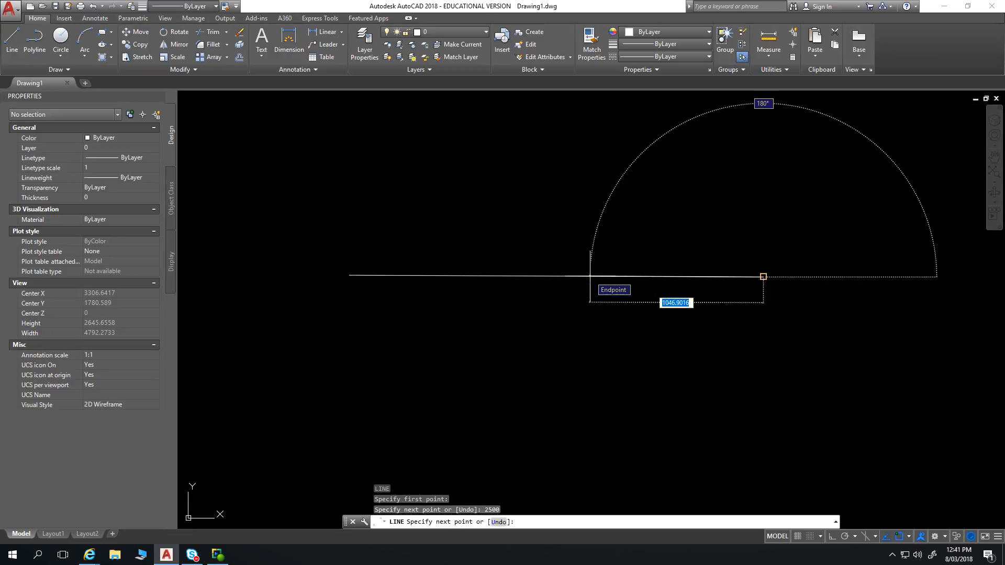
key(Escape)
Copy the line straight up by about 340 units, using its right endpoint as the base point
scroll(618, 328, down, 2)
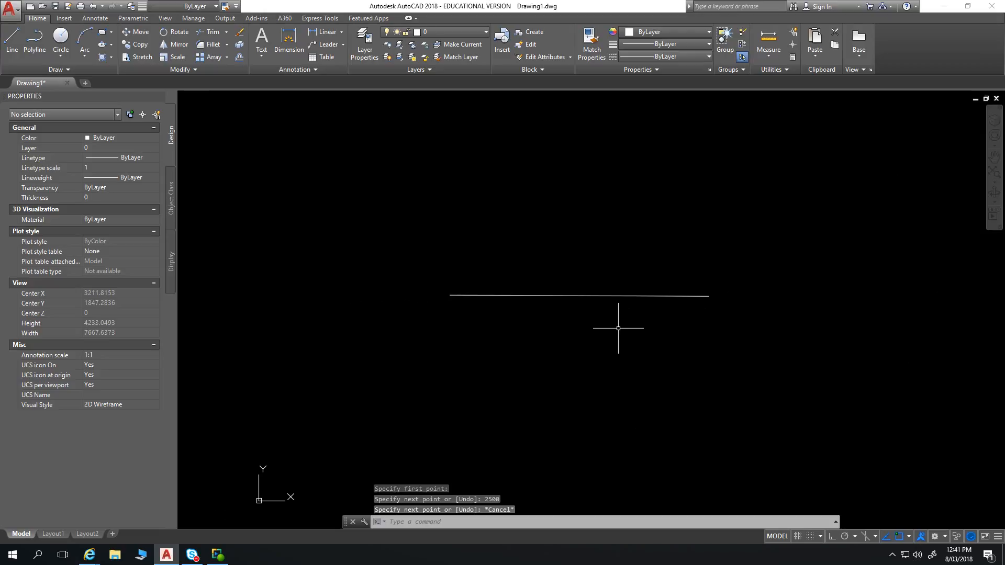
text(co)
key(Return)
click(650, 269)
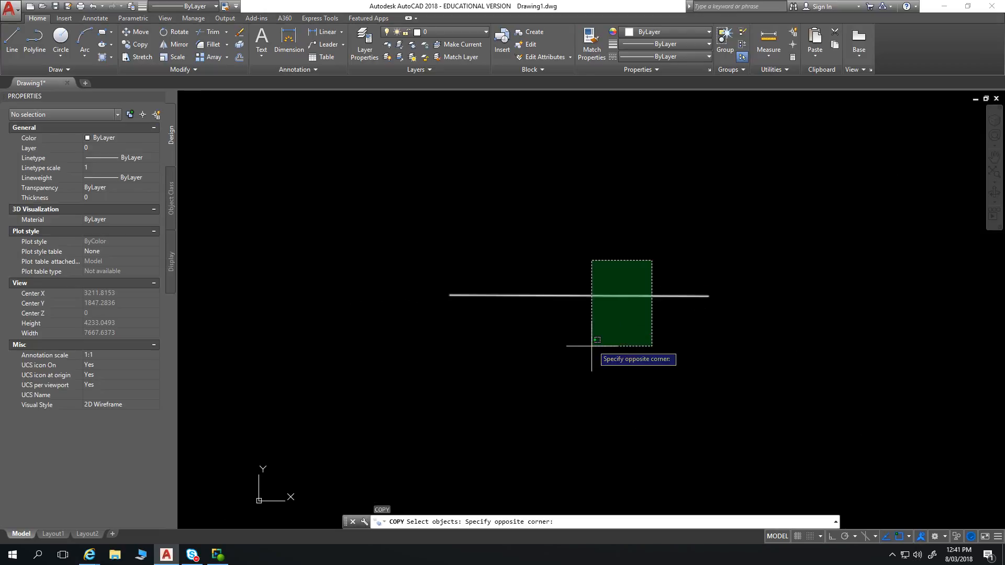
click(588, 351)
key(Return)
click(709, 296)
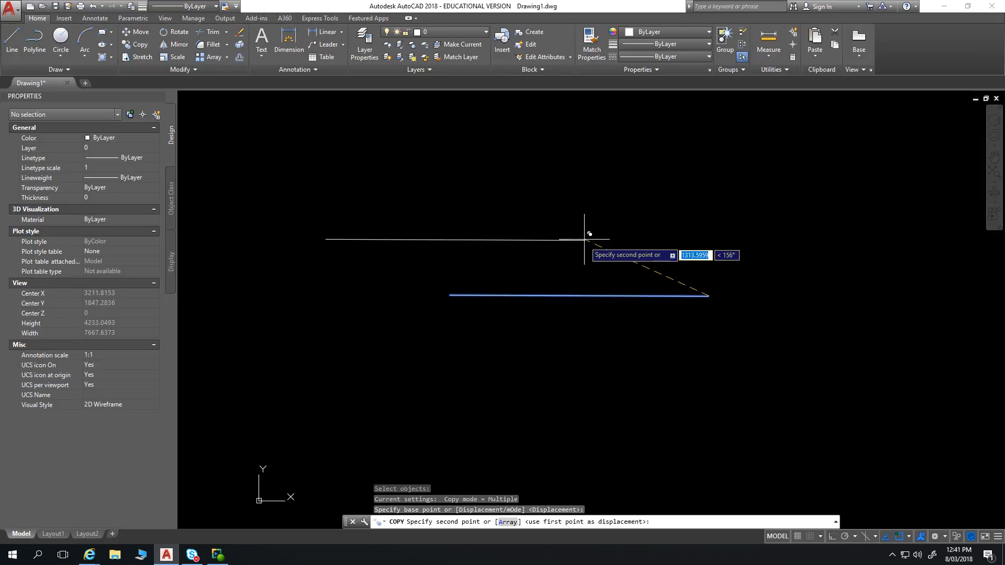
click(709, 260)
key(Escape)
key(Escape)
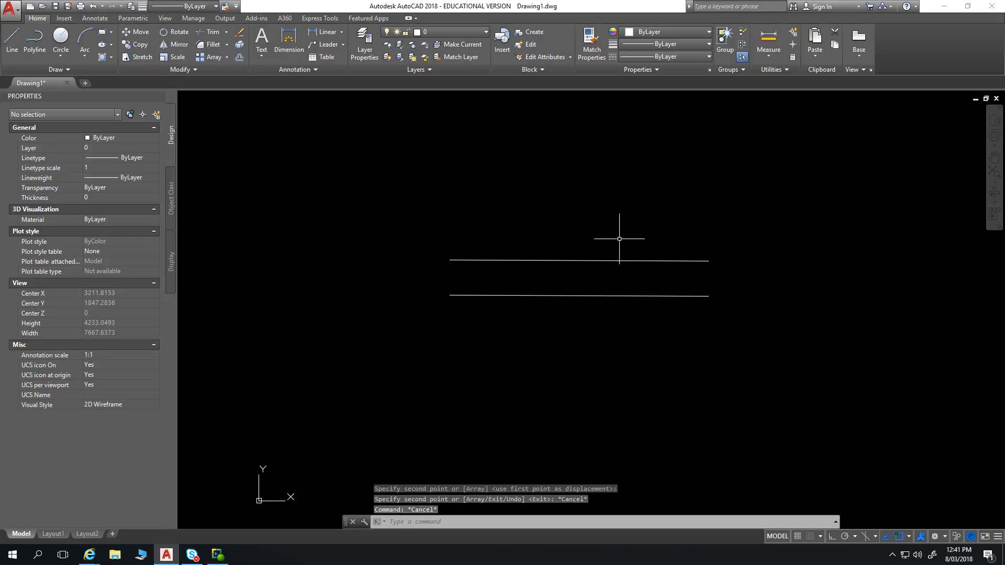
Toggle object snap tracking off and back on, and enable the Midpoint and Node object snaps
scroll(619, 238, down, 2)
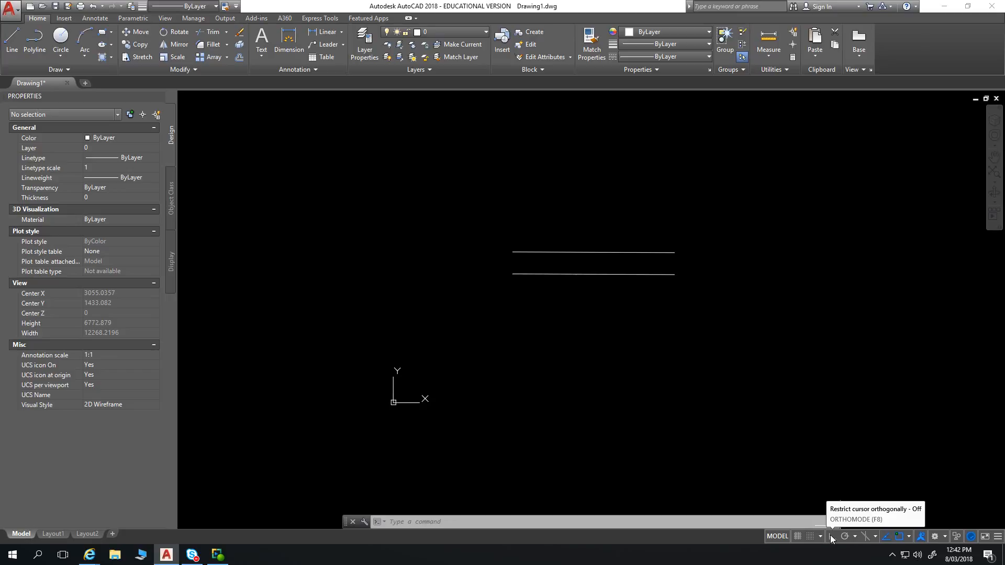
click(884, 538)
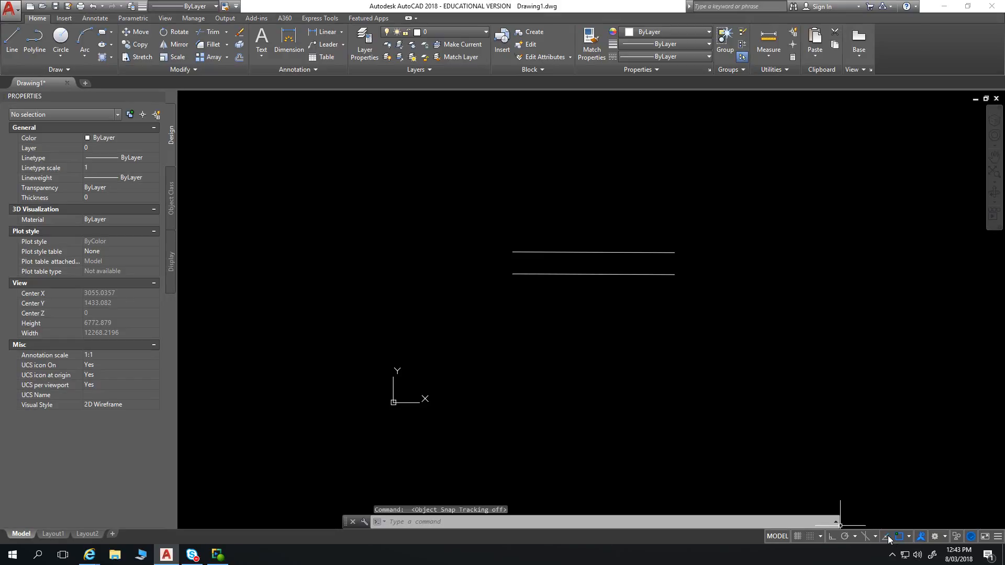
click(887, 538)
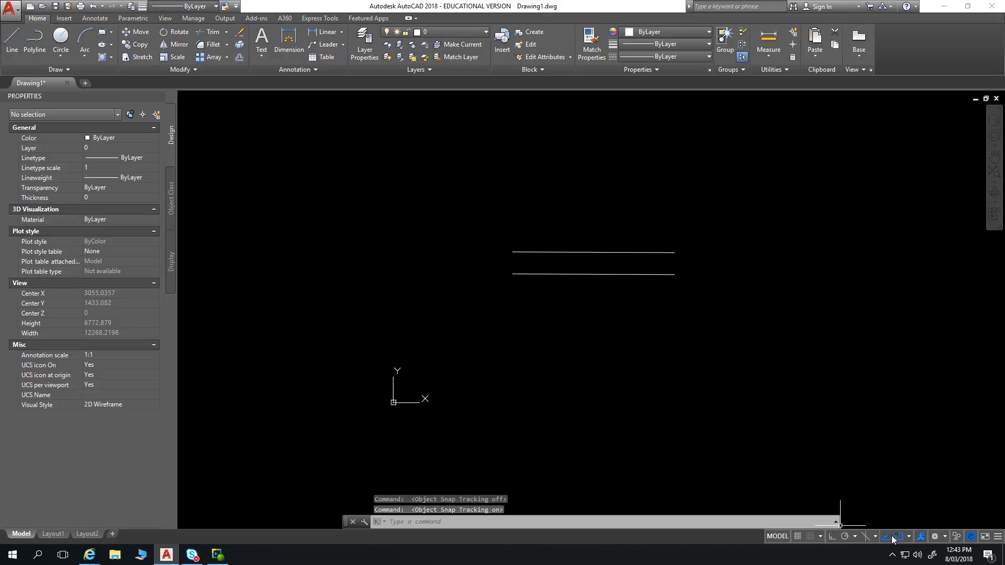
click(909, 537)
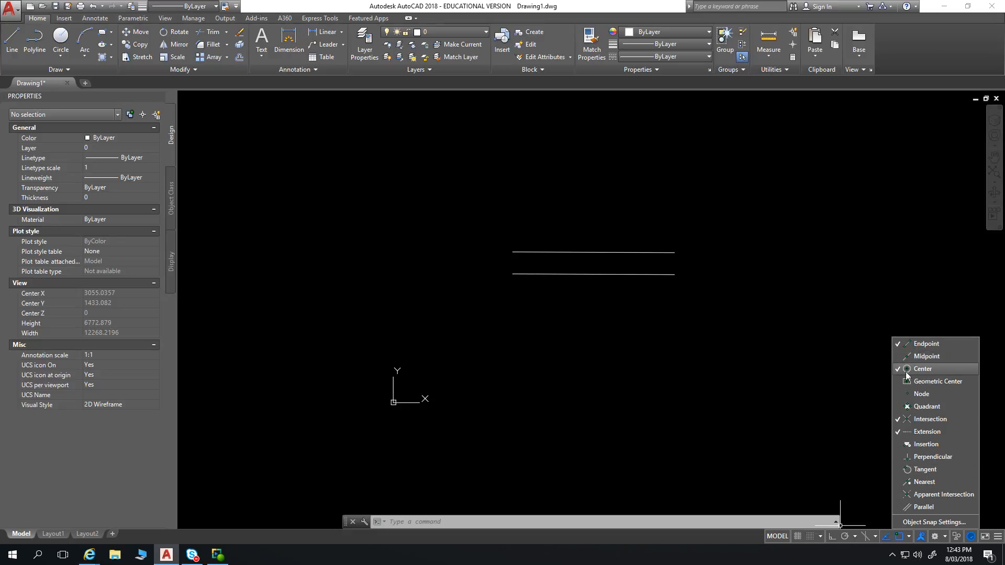
click(898, 354)
click(900, 394)
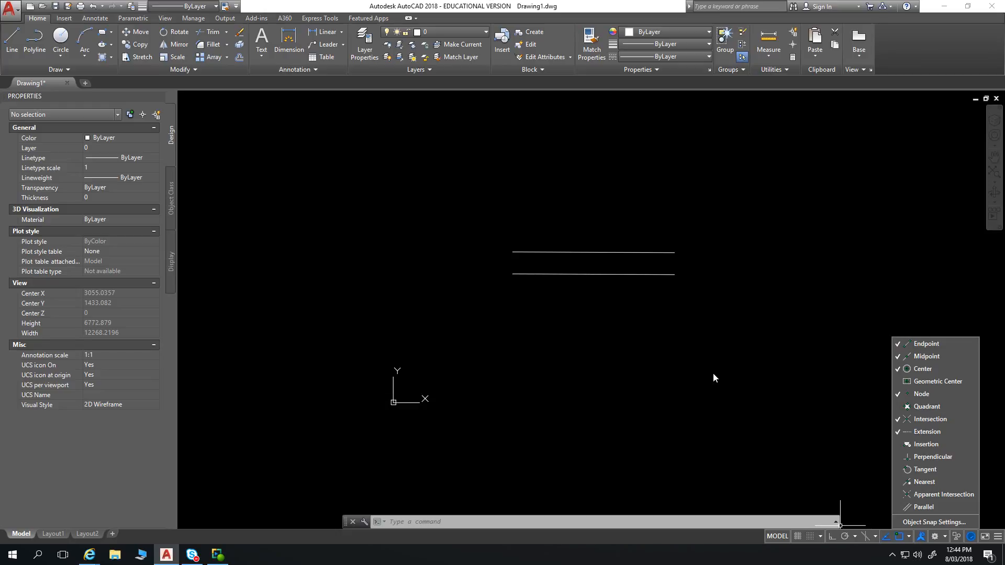
click(666, 308)
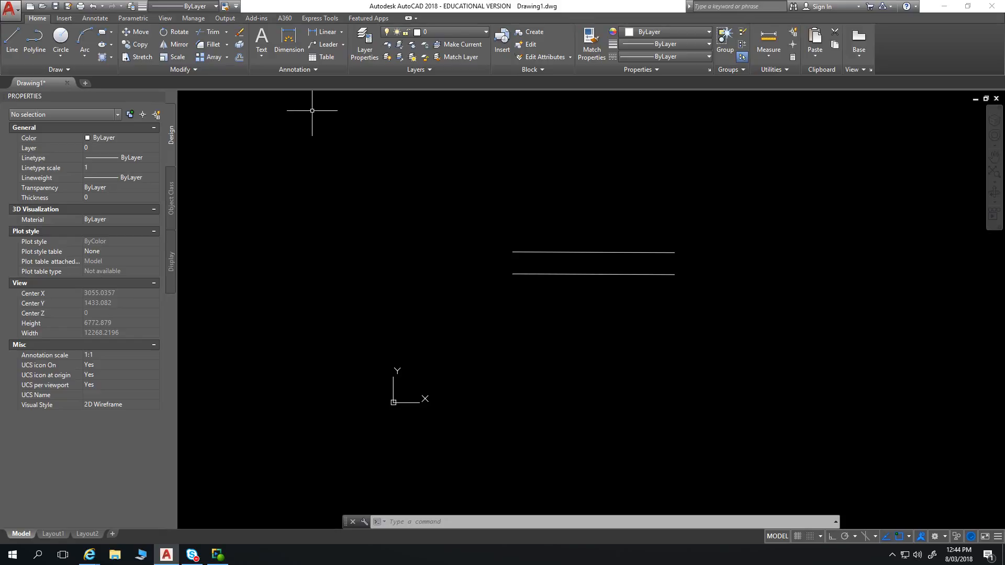
Divide the upper line into 4 equal segments with the Divide command
text(DIvb)
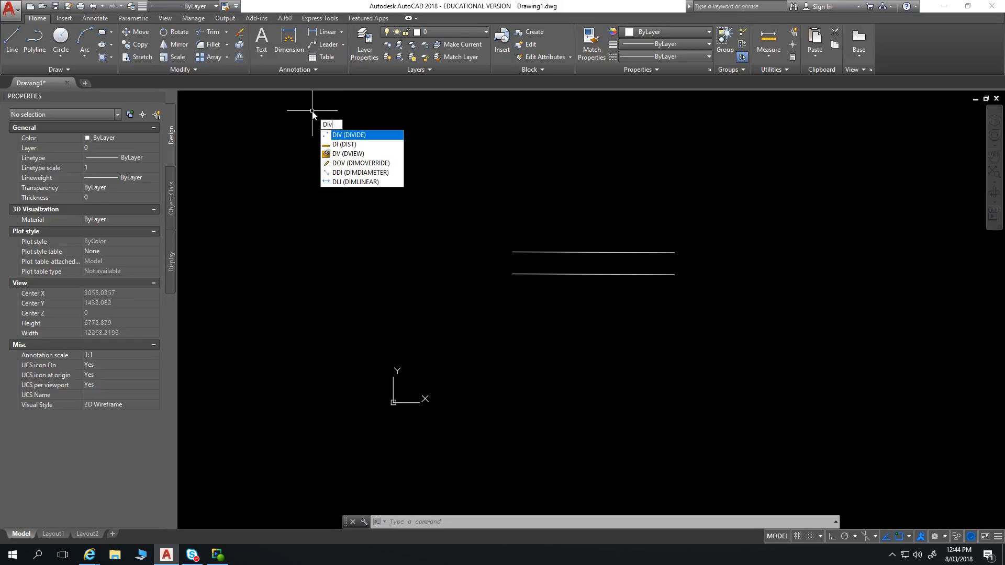
key(BackSpace)
text(V)
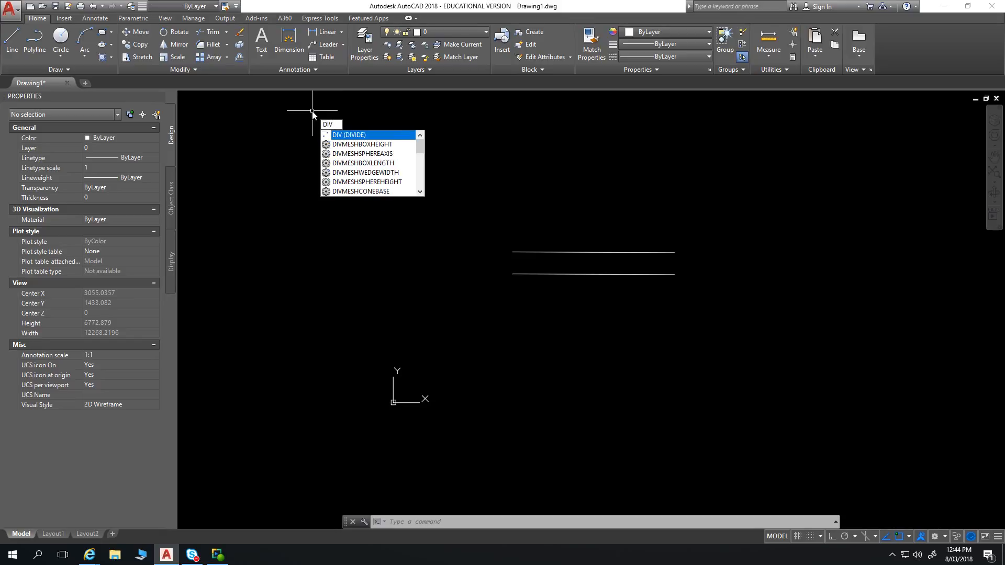
key(Return)
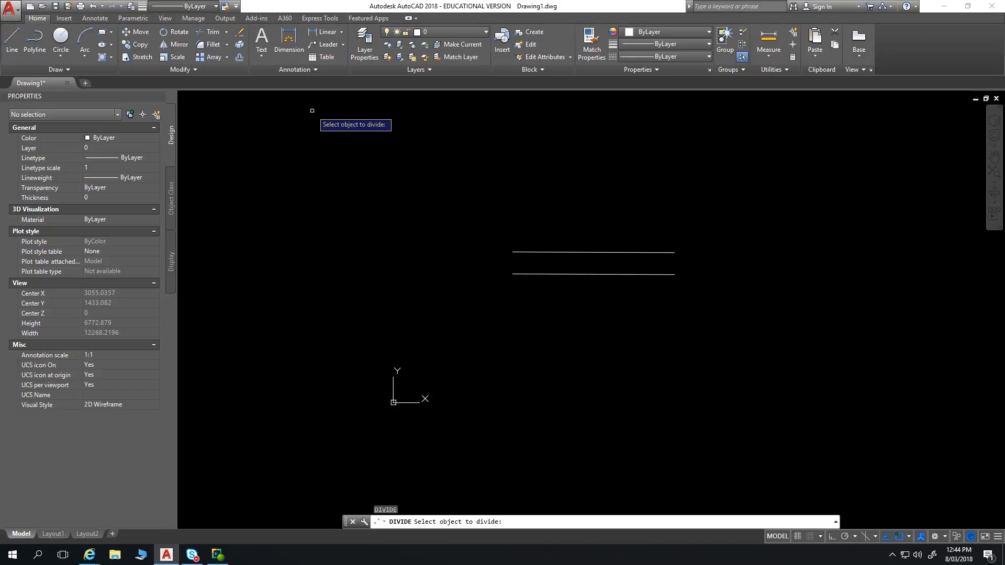
click(588, 251)
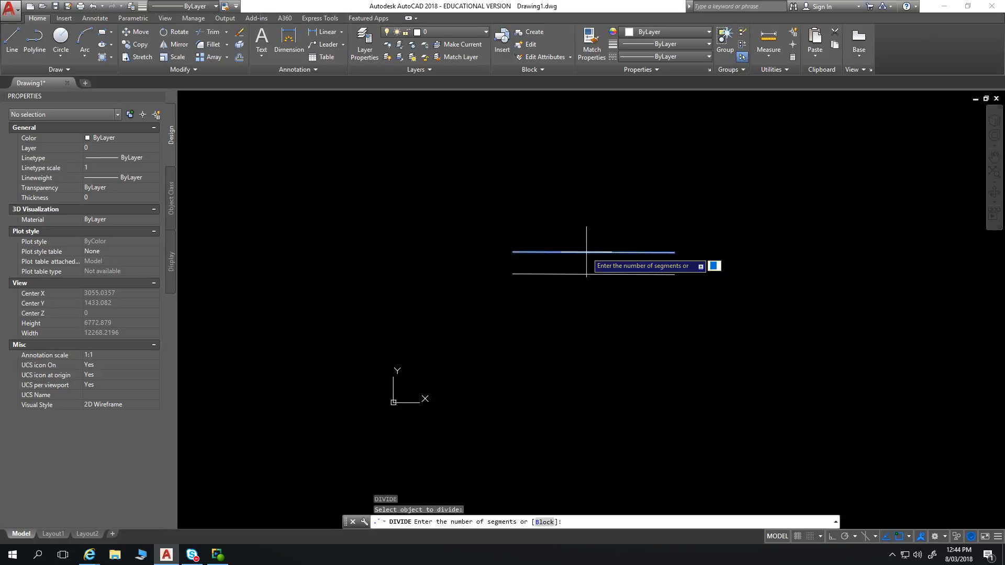
text(4)
key(Return)
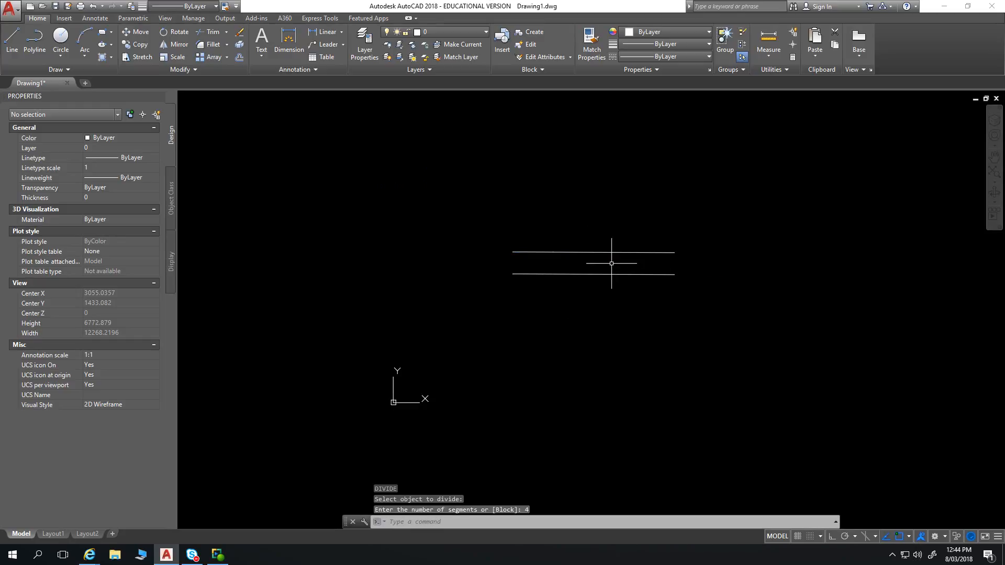
Examine the upper line closely for its division points, selecting it to check and clearing the selection
scroll(550, 254, up, 8)
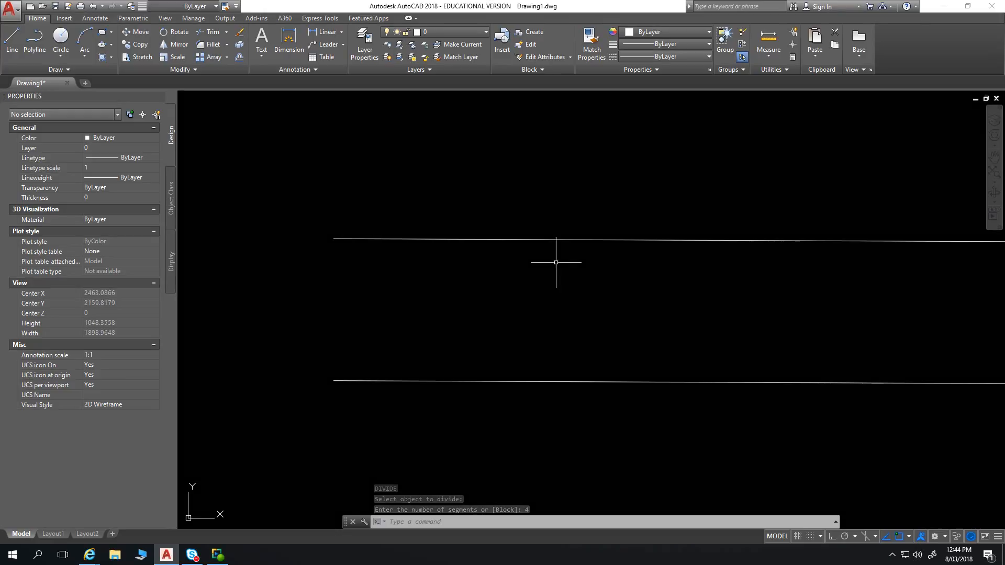
scroll(431, 254, down, 2)
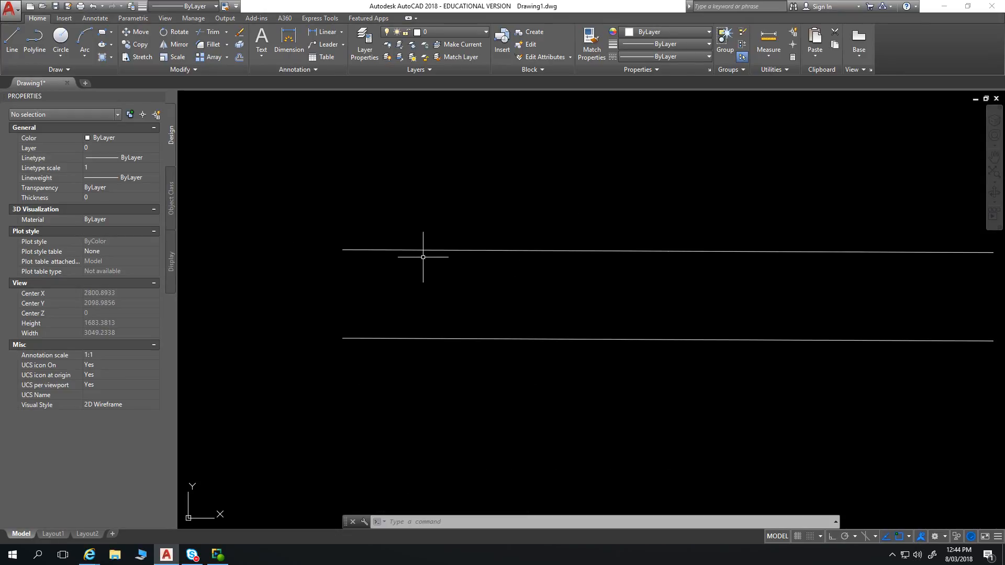
click(713, 168)
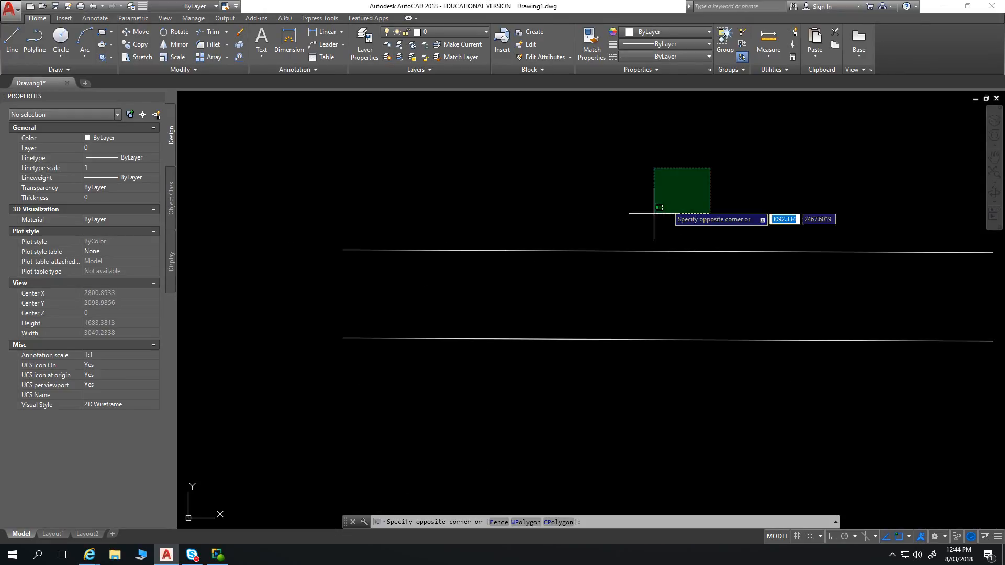
click(515, 287)
scroll(375, 196, down, 2)
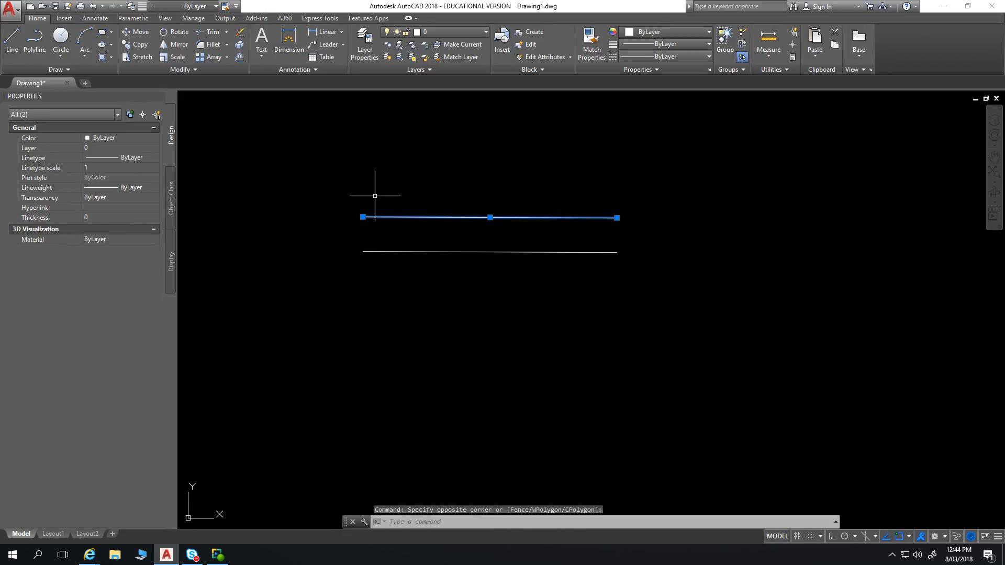
key(Escape)
key(Escape)
scroll(434, 219, up, 2)
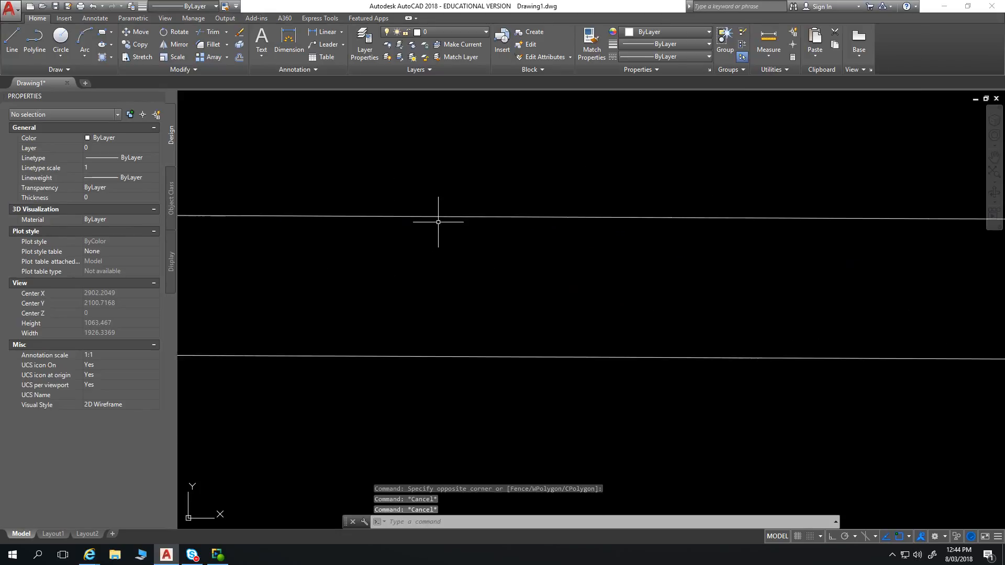
scroll(523, 231, up, 1)
scroll(445, 215, down, 1)
scroll(414, 204, up, 3)
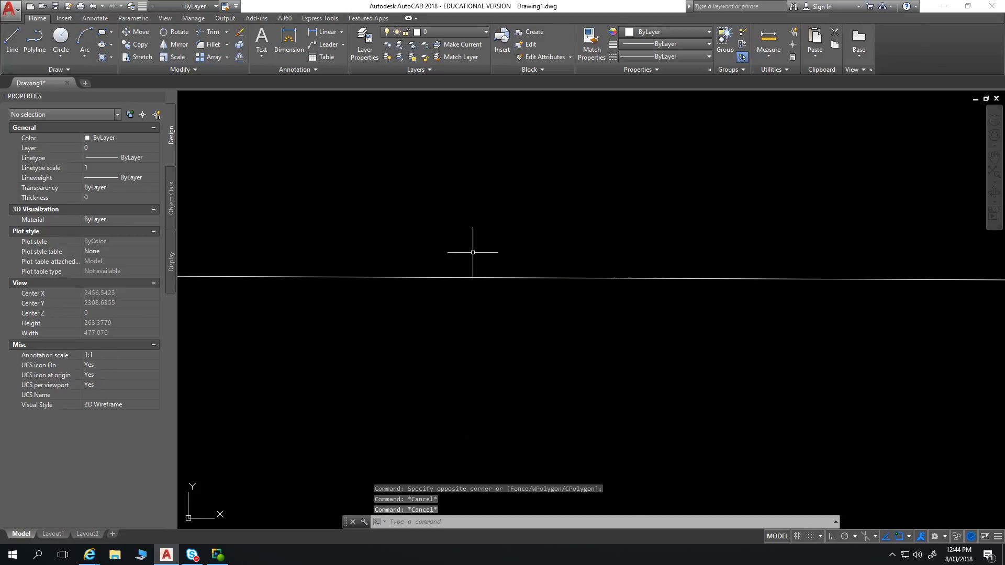
scroll(561, 308, down, 4)
scroll(561, 308, down, 1)
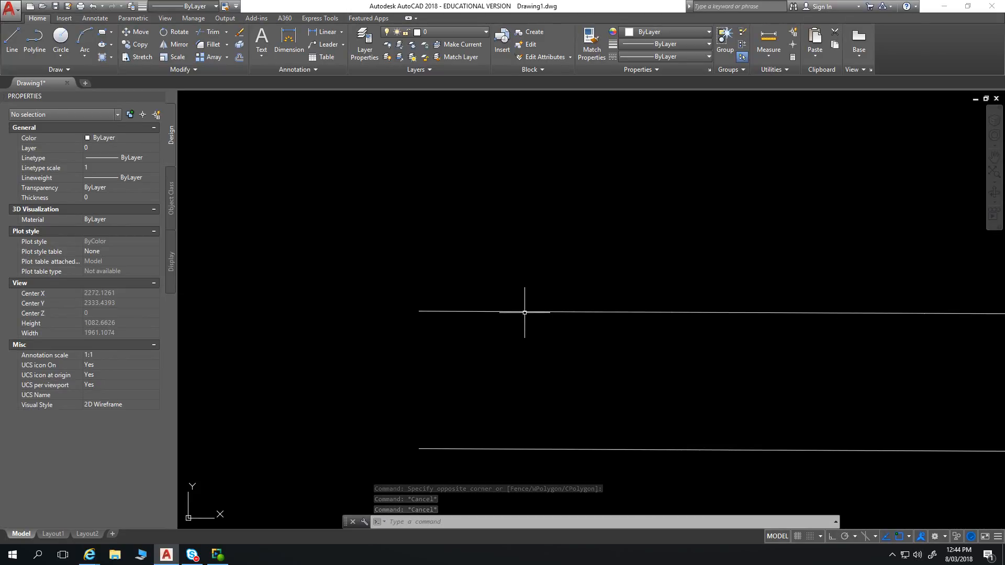
click(523, 311)
scroll(461, 290, up, 3)
scroll(433, 278, down, 3)
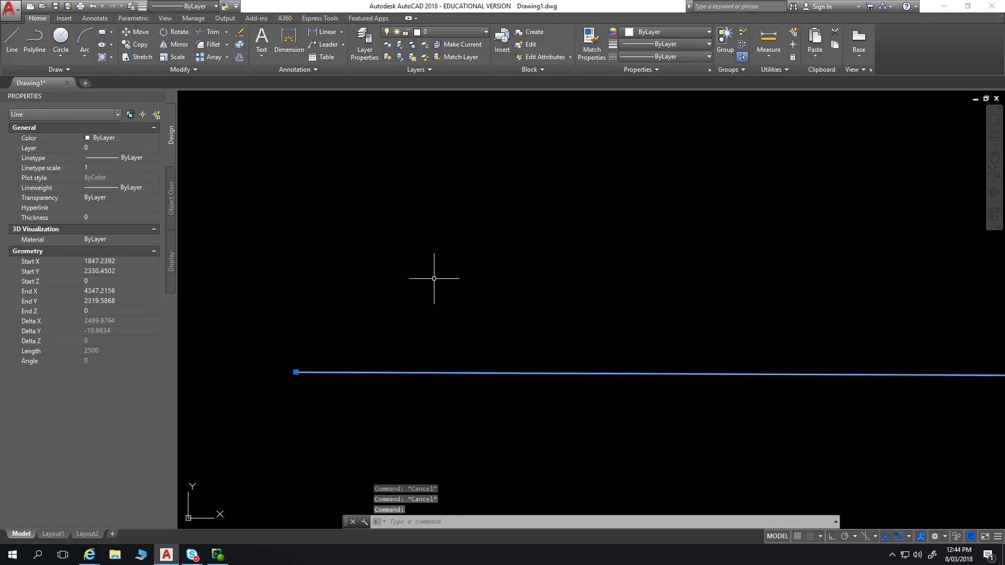
key(Escape)
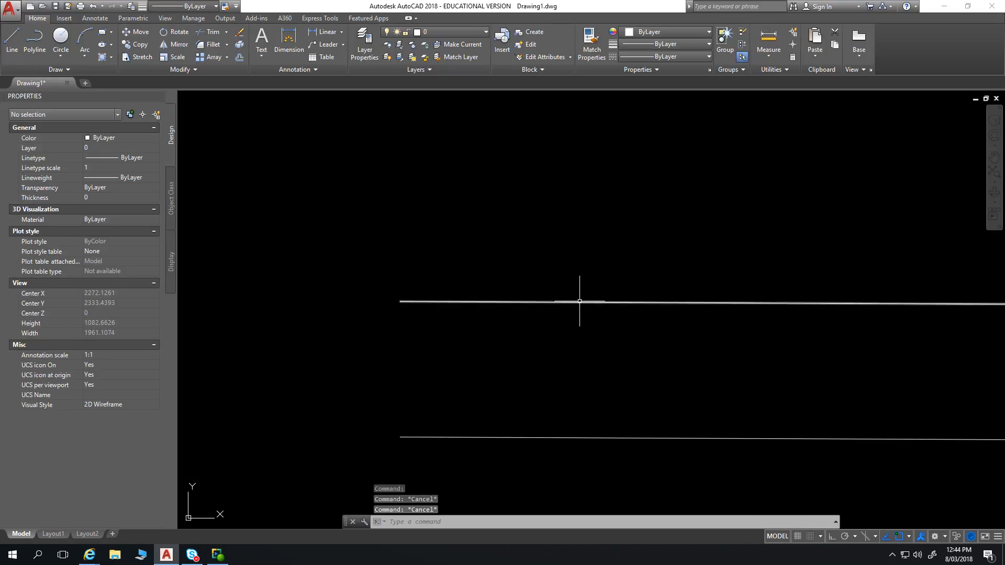
Draw a vertical line upward from the first division point on the upper line, snapping to its node
text(l)
key(Return)
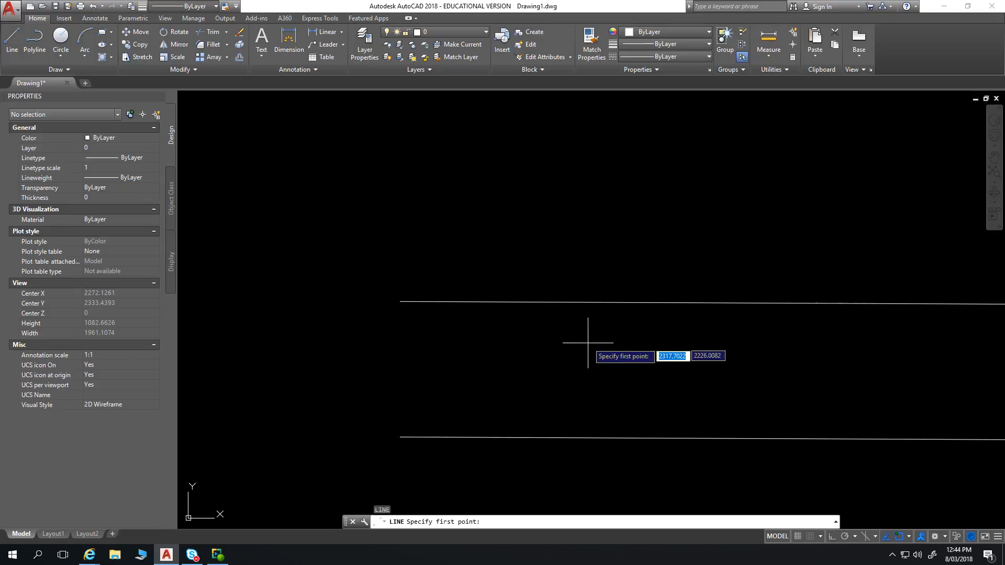
scroll(576, 302, down, 4)
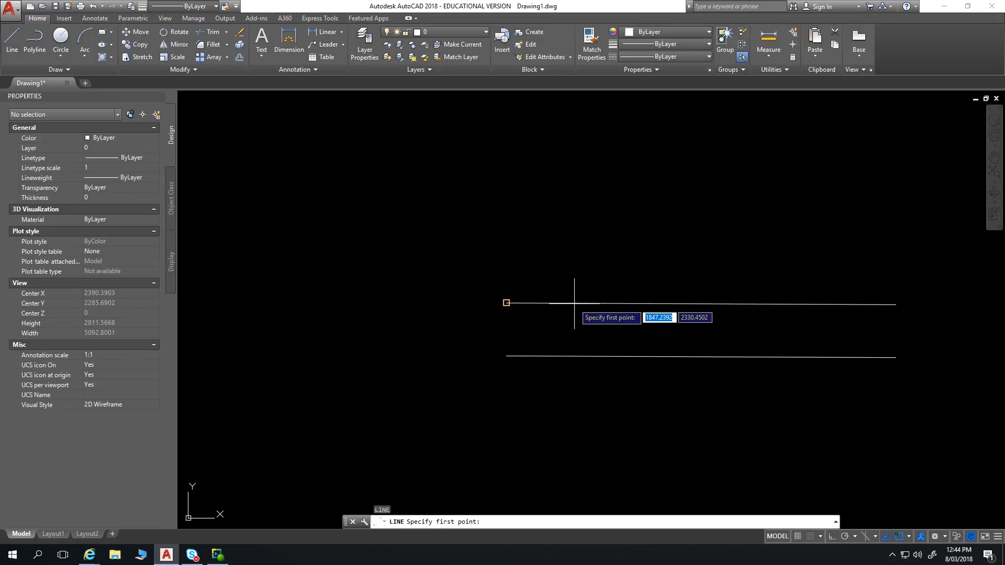
click(604, 303)
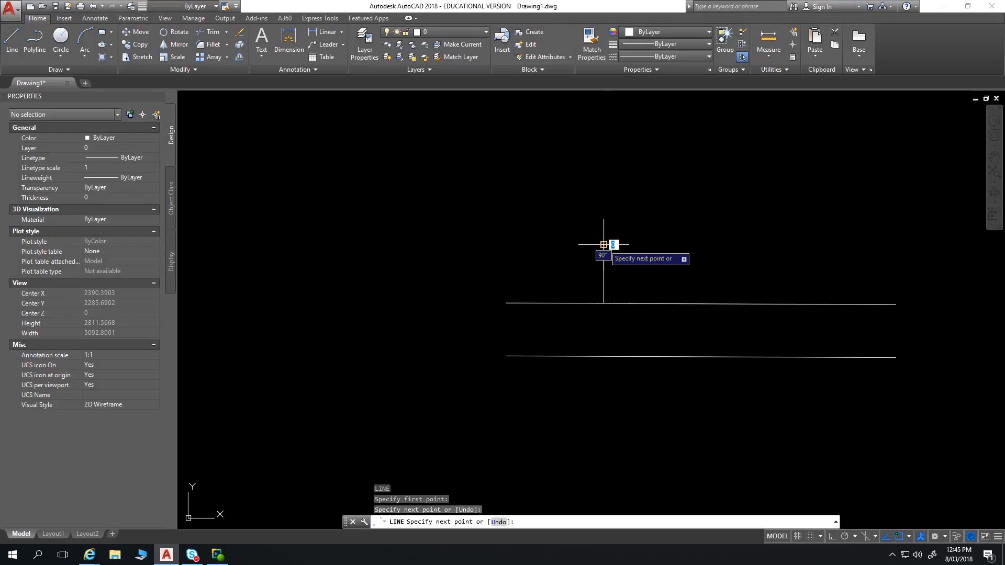
click(604, 245)
key(Escape)
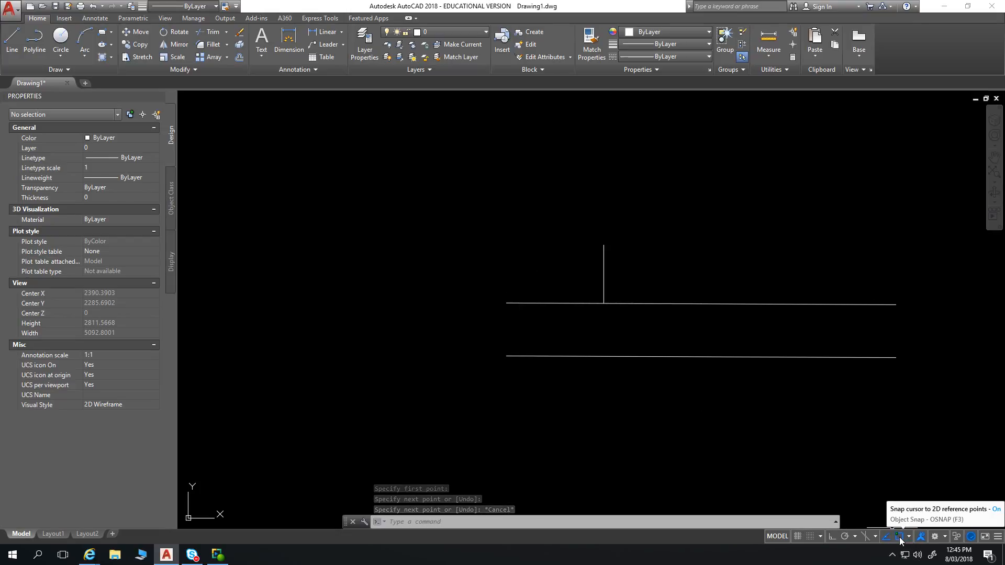
scroll(607, 298, up, 4)
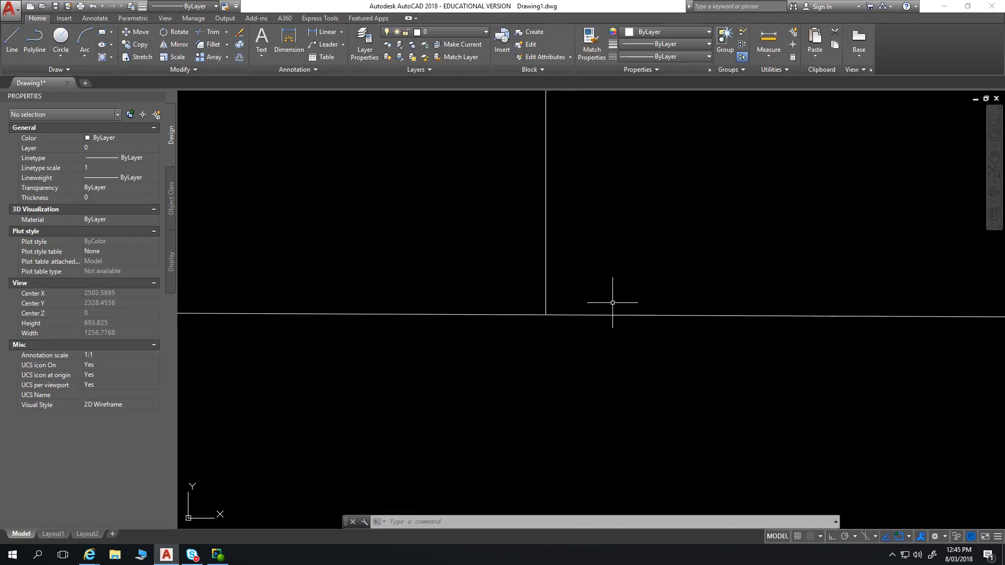
Erase the two horizontal lines and the vertical line together, including the division point under the vertical line
scroll(596, 298, down, 4)
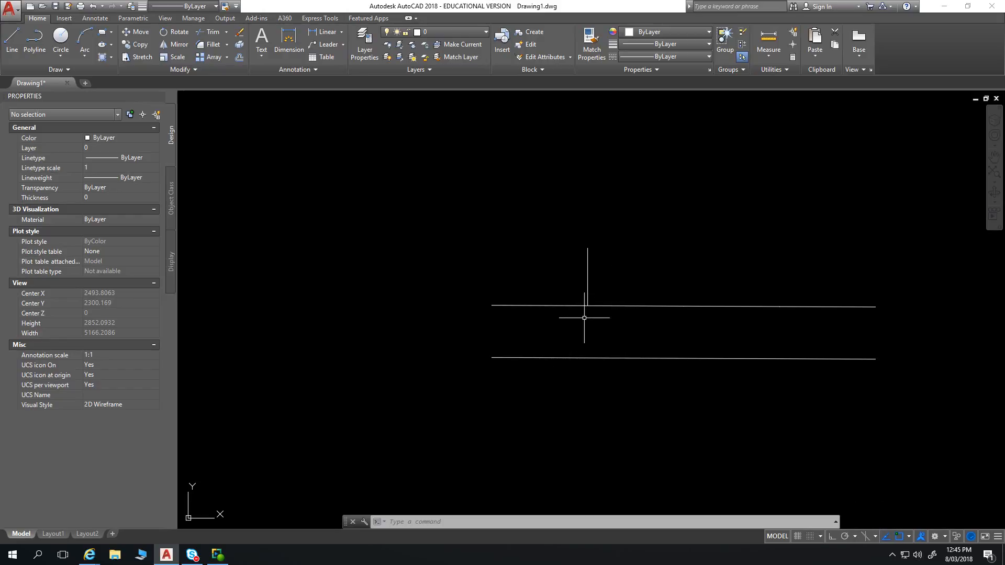
scroll(597, 296, down, 2)
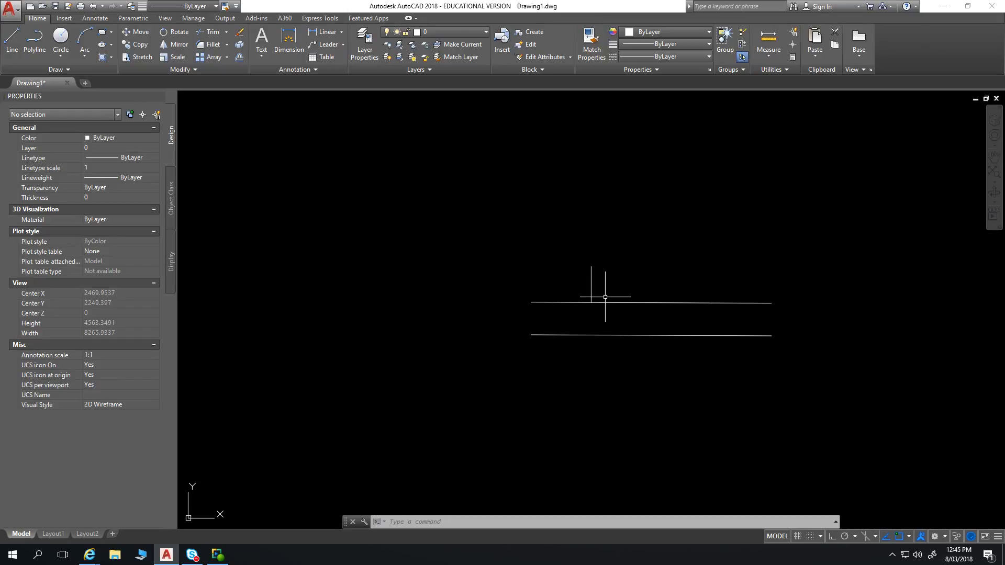
click(611, 291)
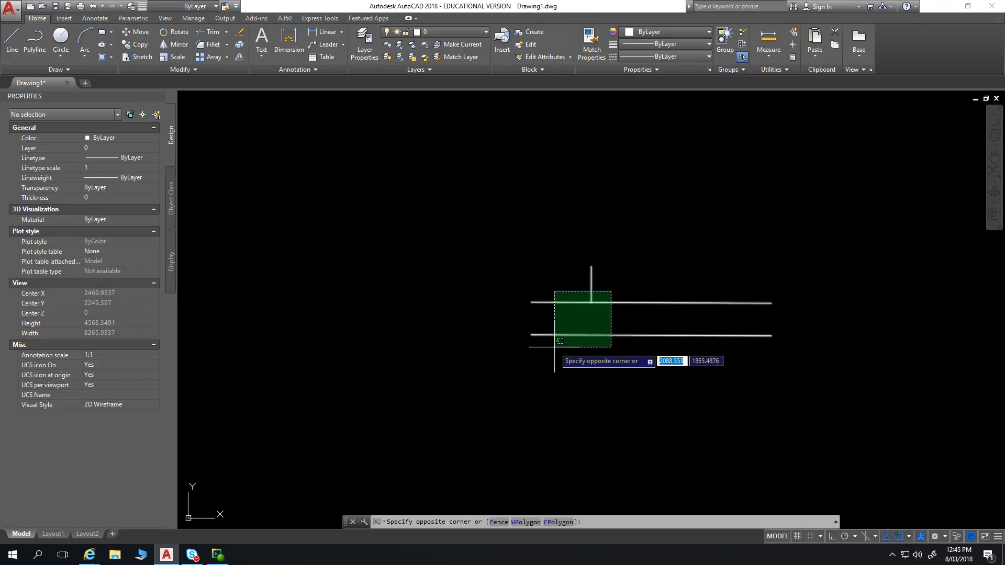
click(553, 347)
text(E)
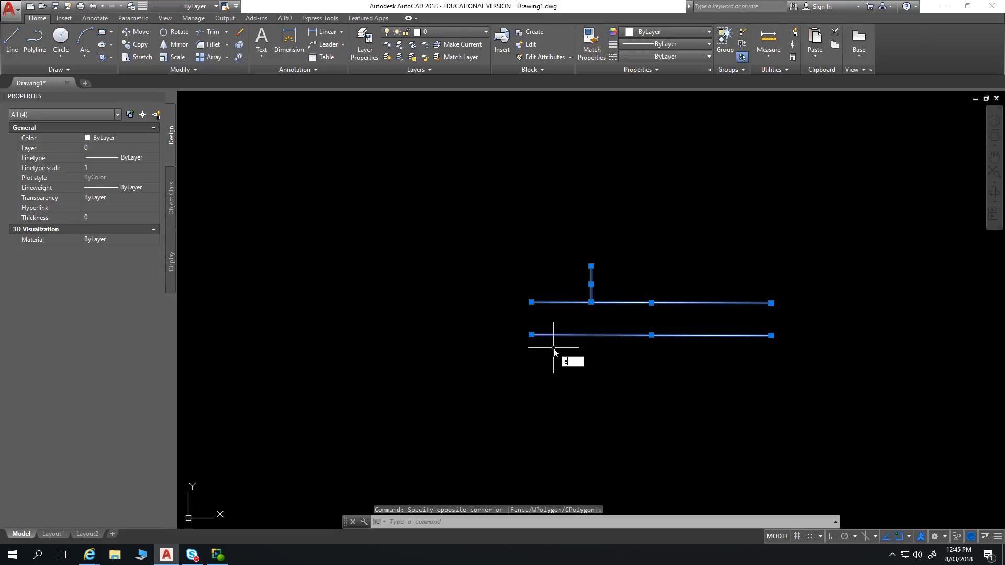
key(Return)
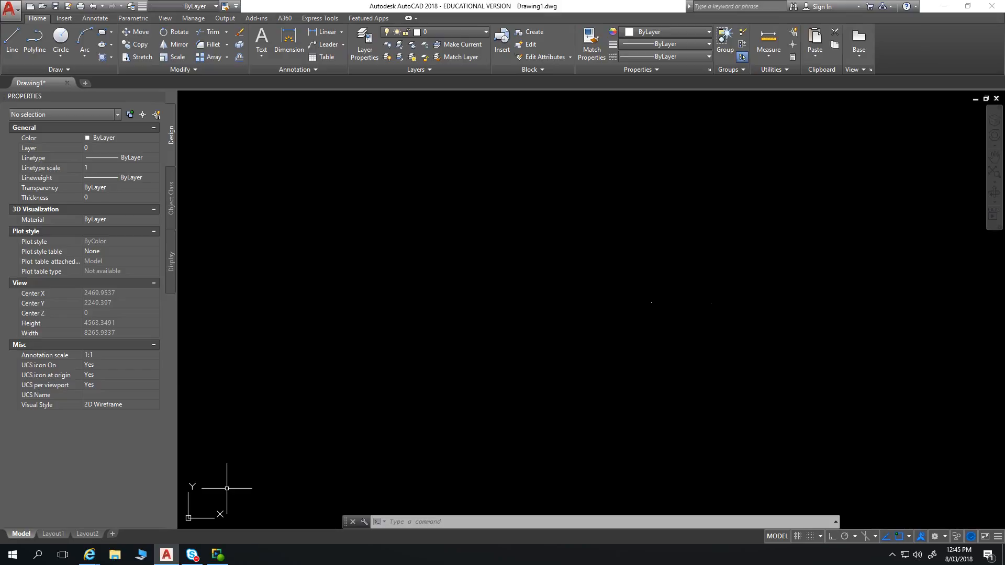
mouse_move(218, 557)
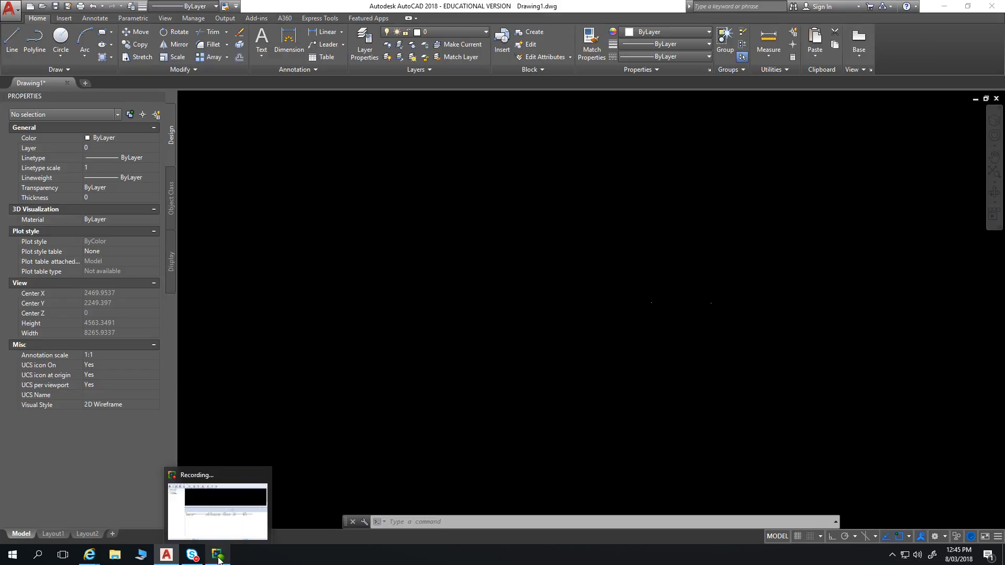